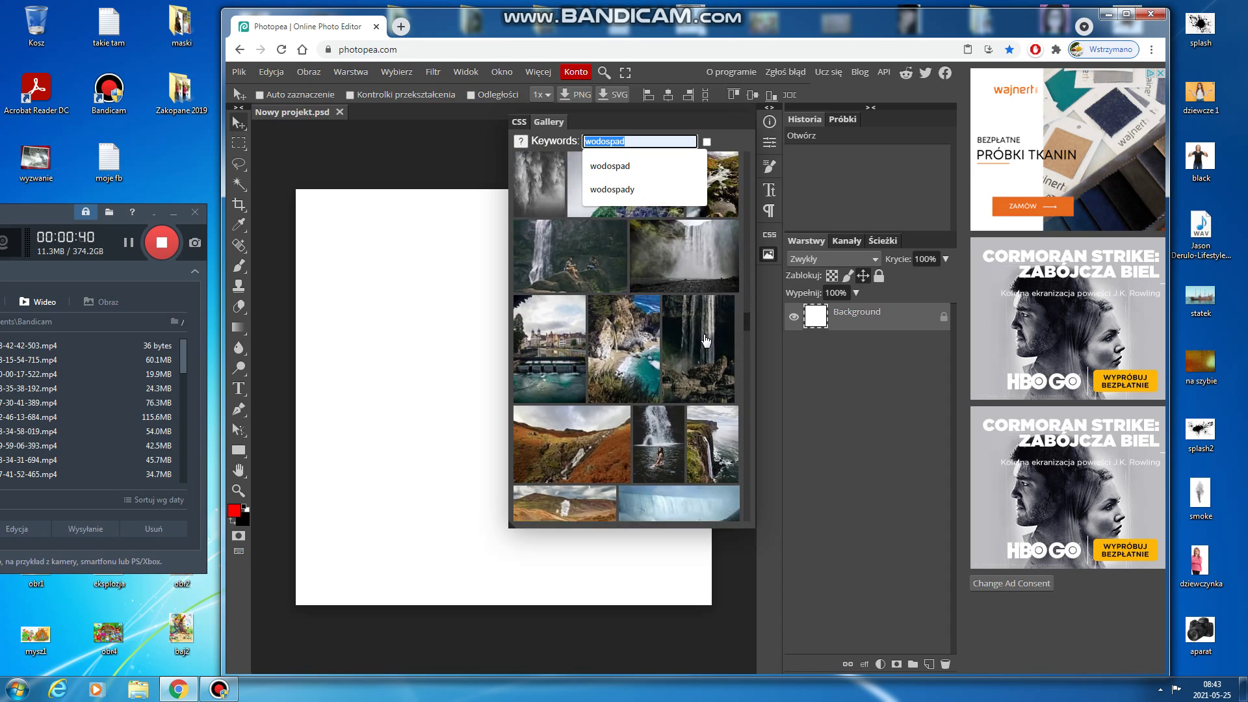
# Insert the green forest stream photo from the "wodospad" gallery results into the project and collapse the gallery
pyautogui.scroll(-3, 706, 340)
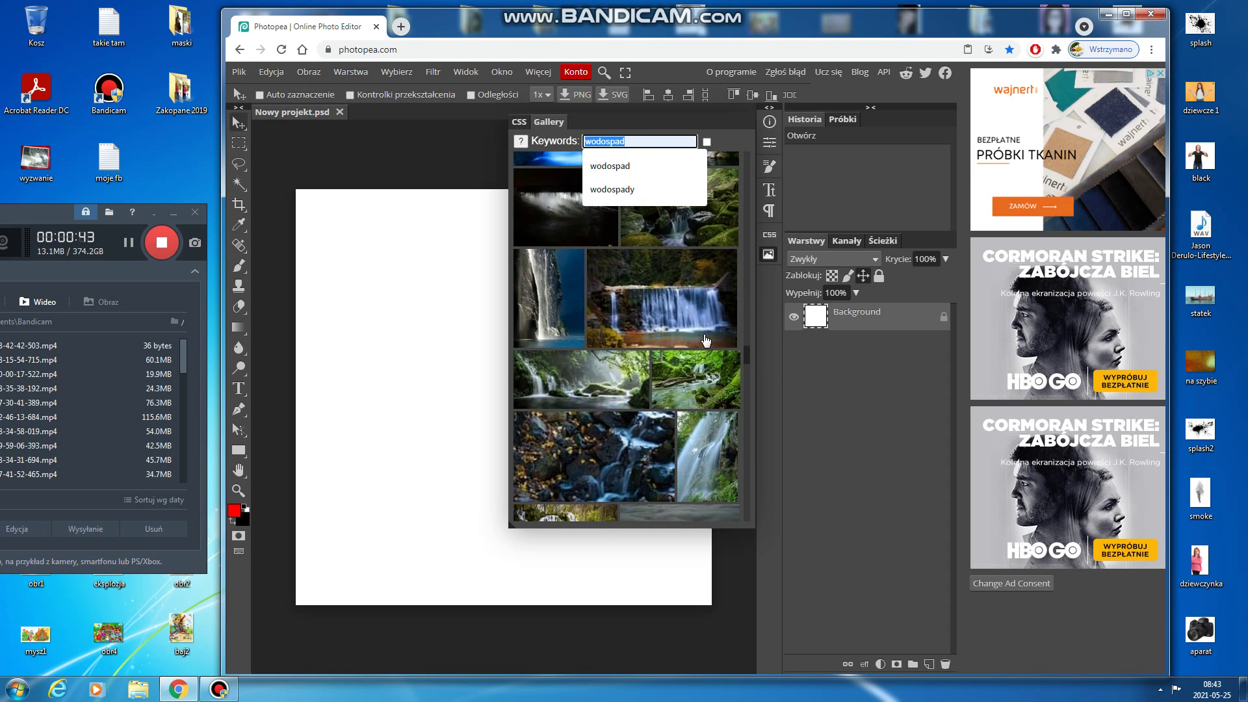
pyautogui.click(710, 395)
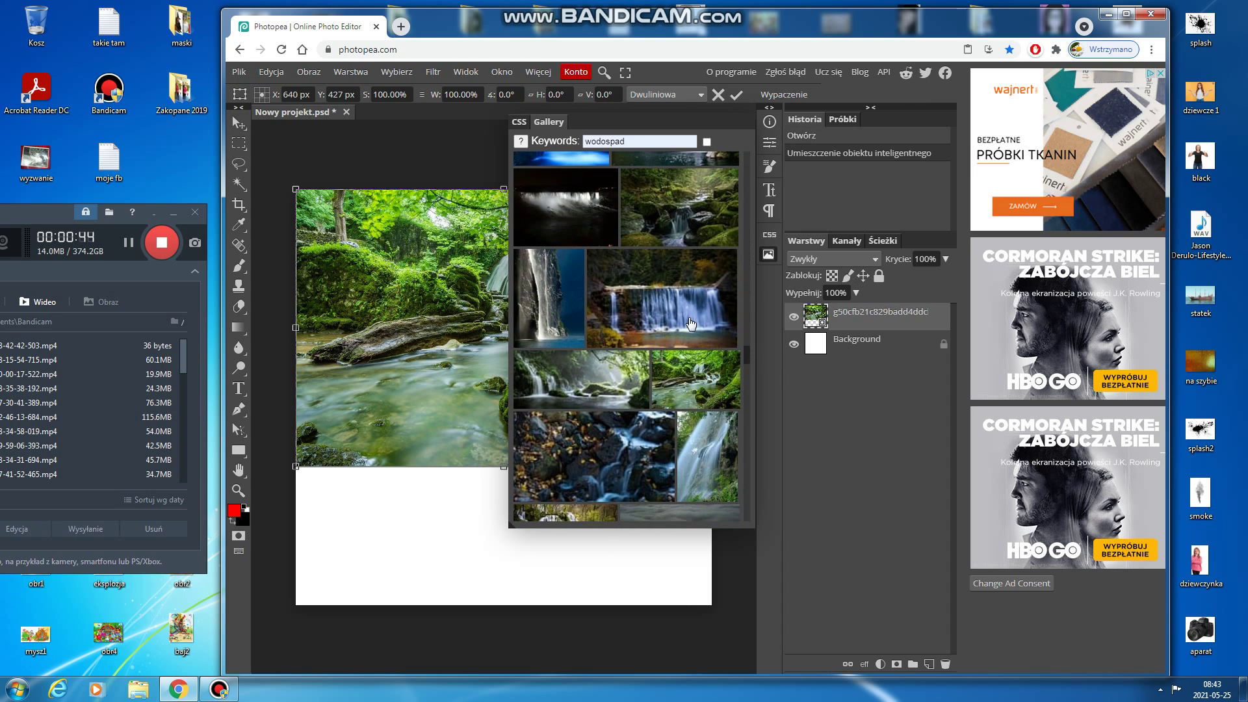
pyautogui.click(770, 108)
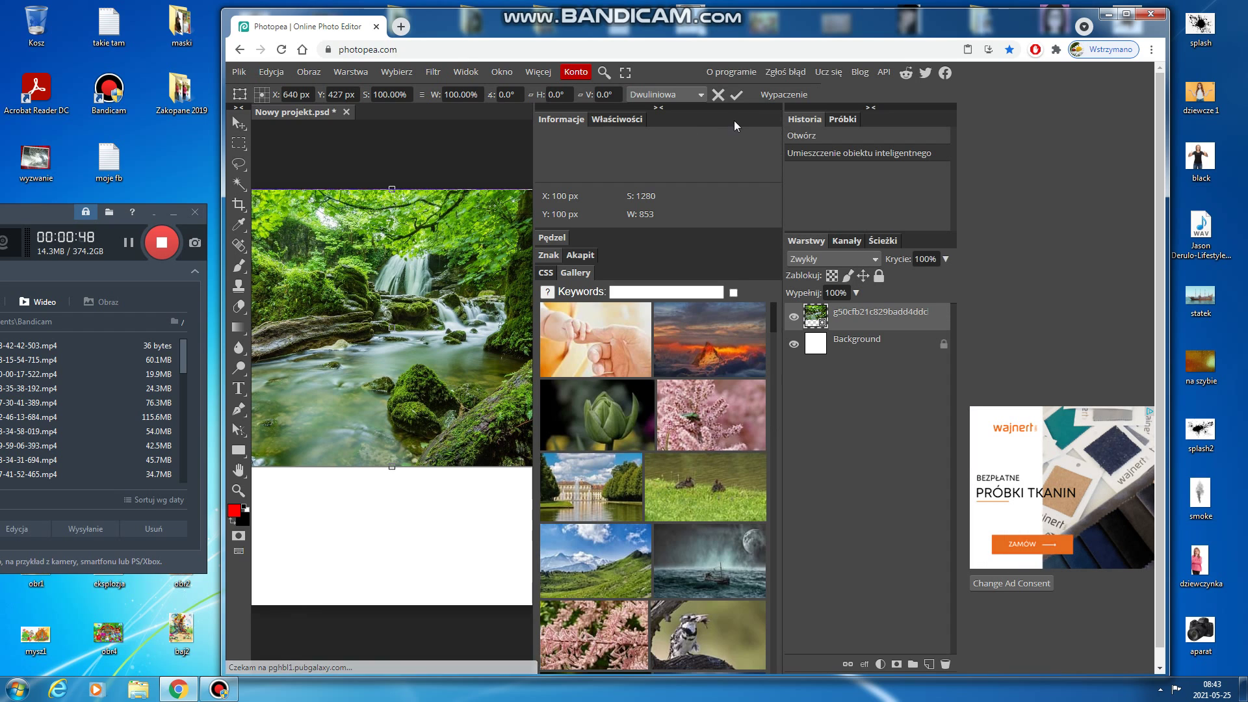
pyautogui.click(660, 108)
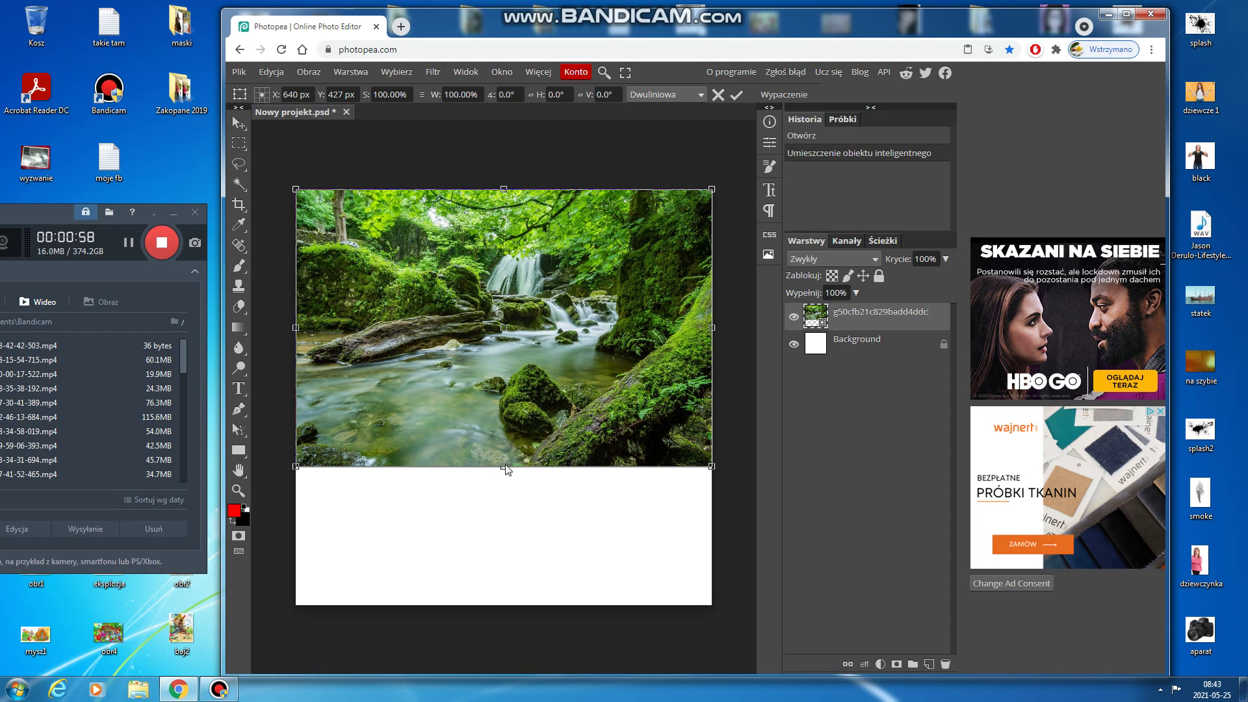
# Stretch the placed photo to about 129.5% width and 150% height, shifting it so it covers the whole canvas
pyautogui.moveTo(506, 467); pyautogui.dragTo(509, 607)
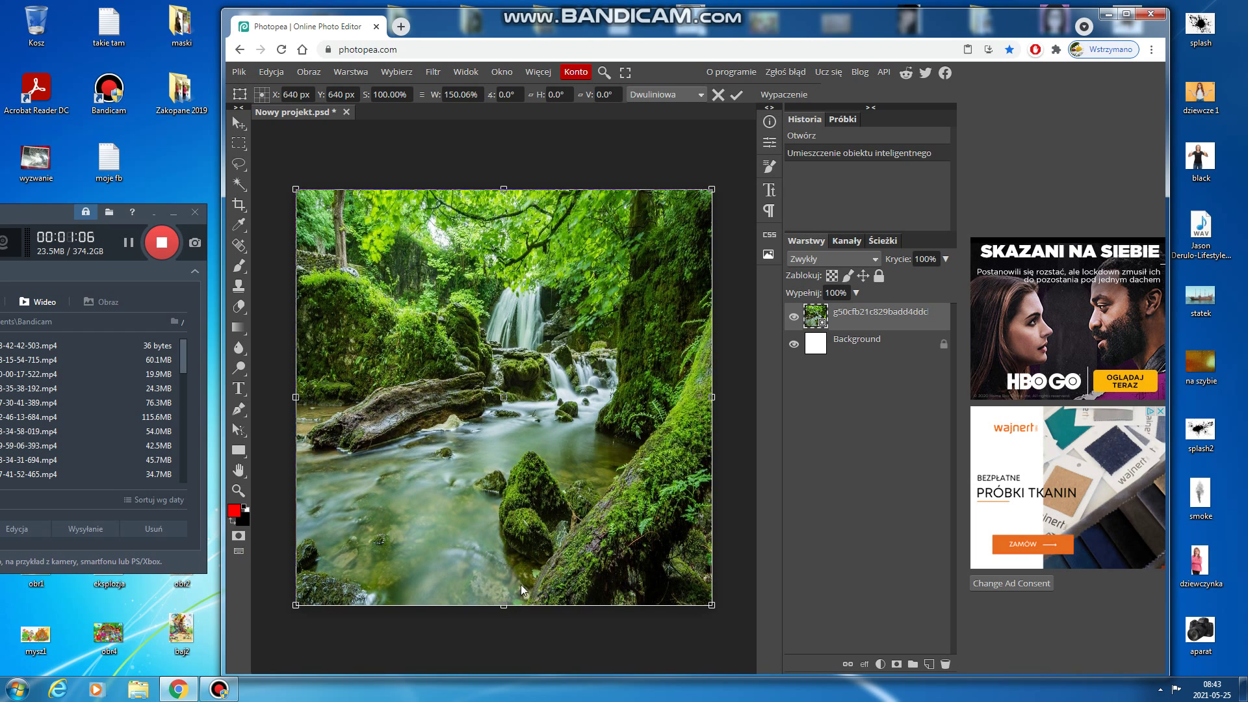
pyautogui.moveTo(713, 396); pyautogui.dragTo(798, 408)
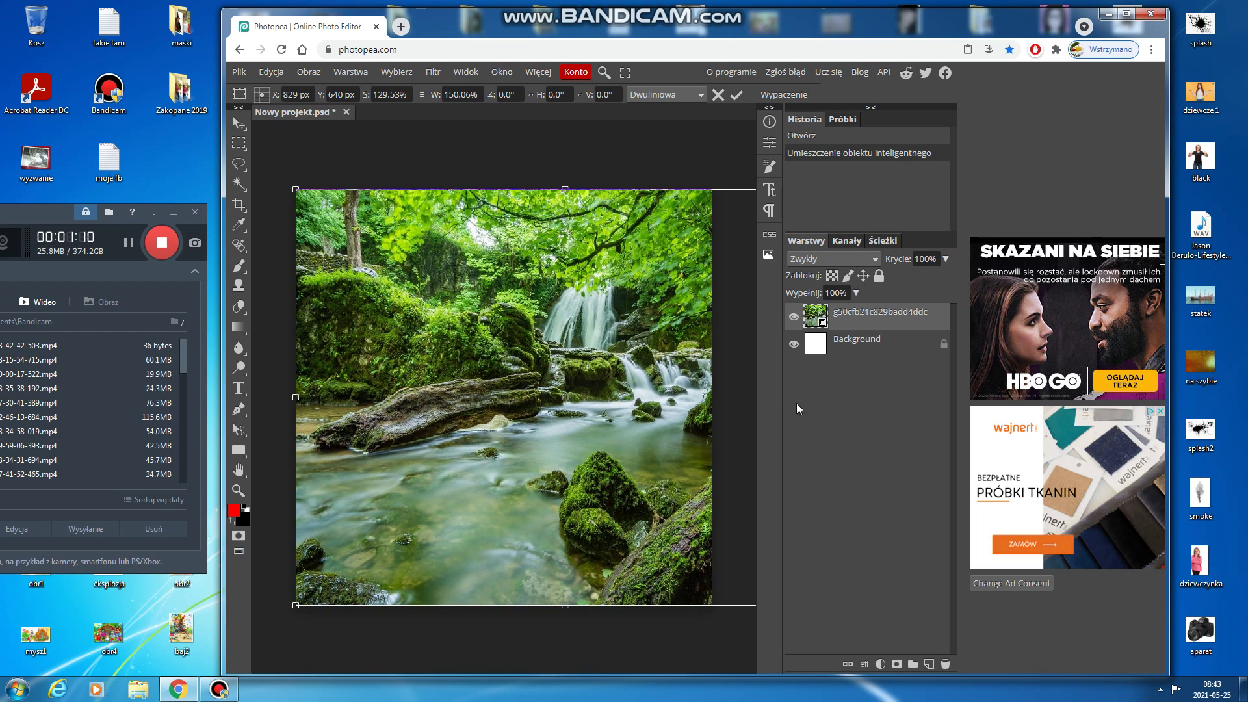
pyautogui.moveTo(718, 403); pyautogui.dragTo(629, 400)
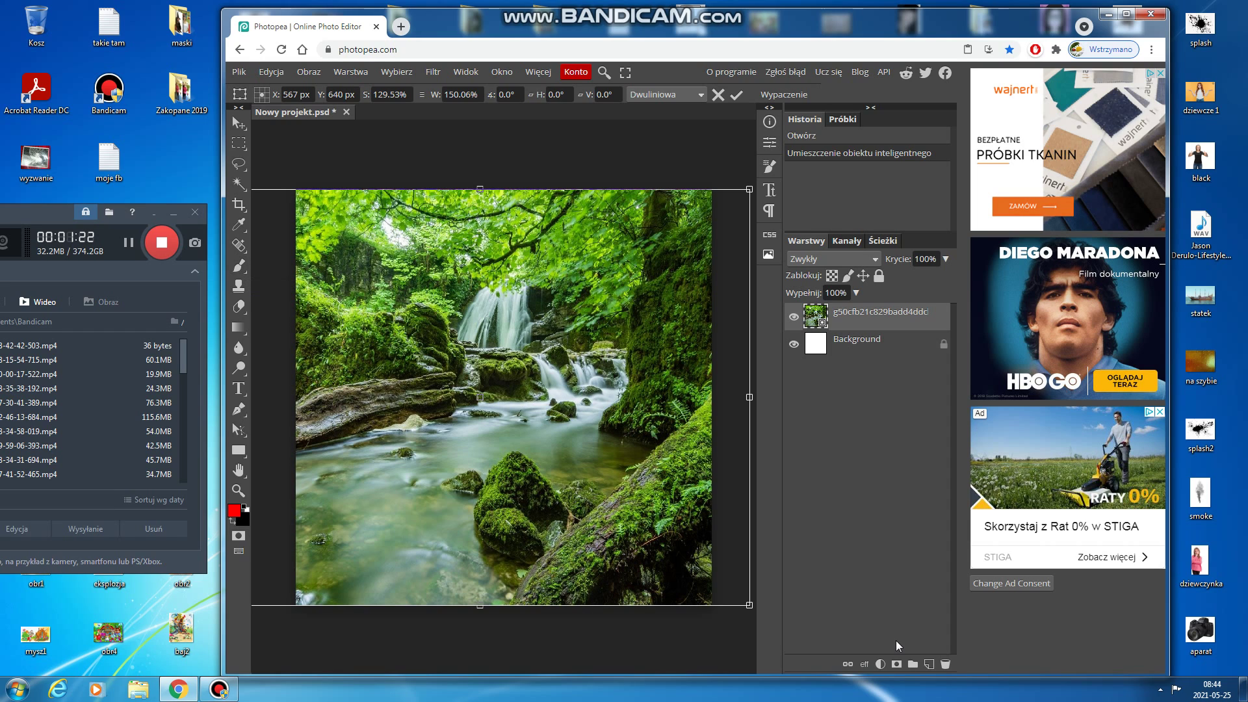
# Duplicate the waterfall photo layer and add a new empty layer above it
pyautogui.rightClick(902, 321)
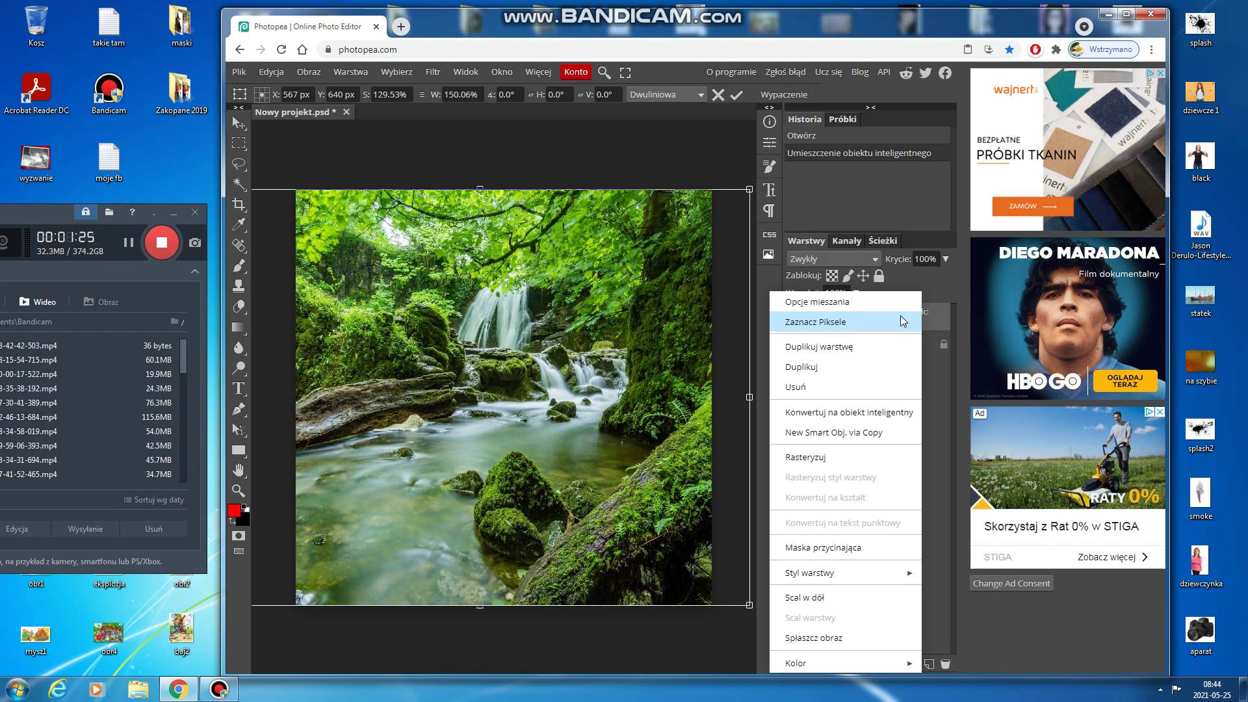
pyautogui.click(892, 346)
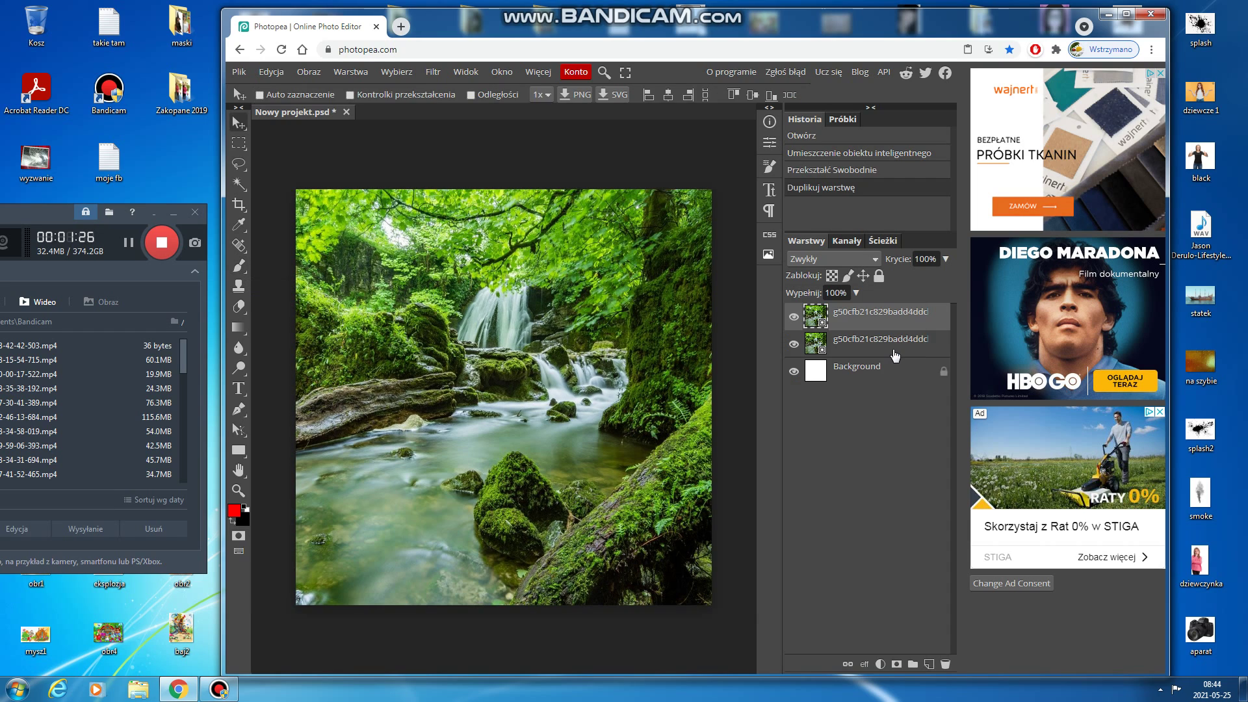
pyautogui.click(930, 663)
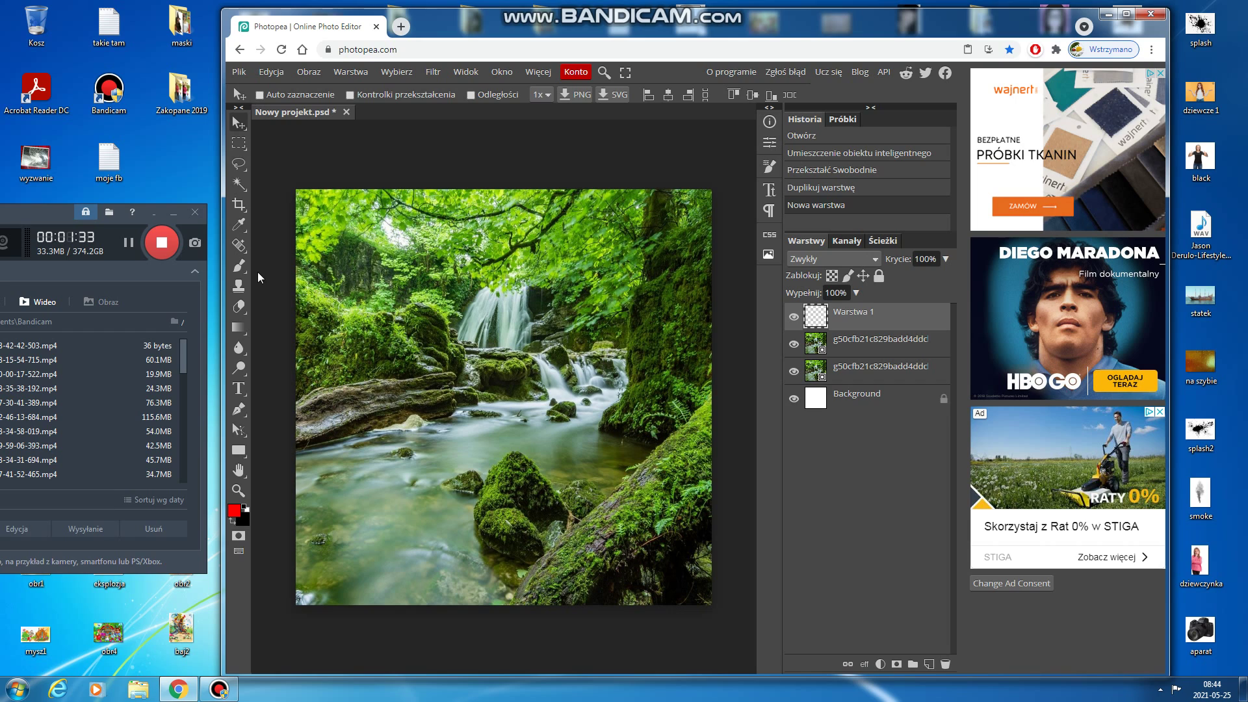
# Set up the Brush tool with white (ffffff) as foreground colour, using the Rozpuszczanie blend mode and 50% opacity
pyautogui.rightClick(239, 264)
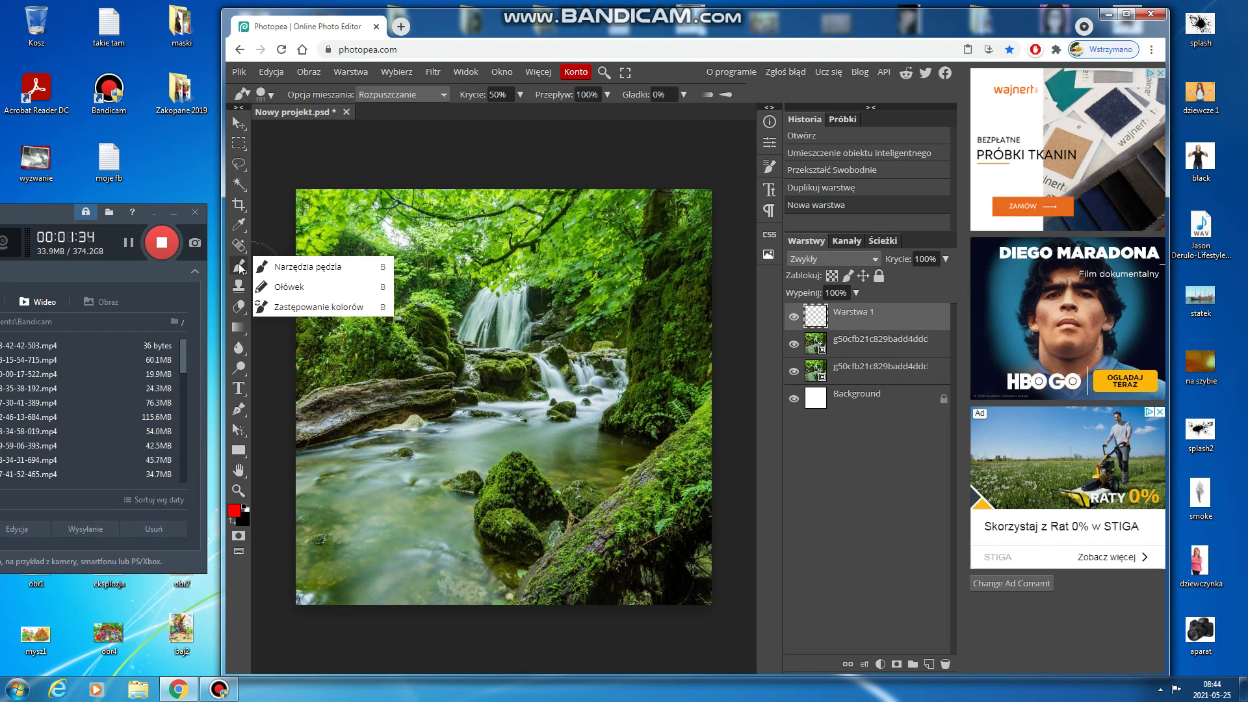
pyautogui.click(306, 263)
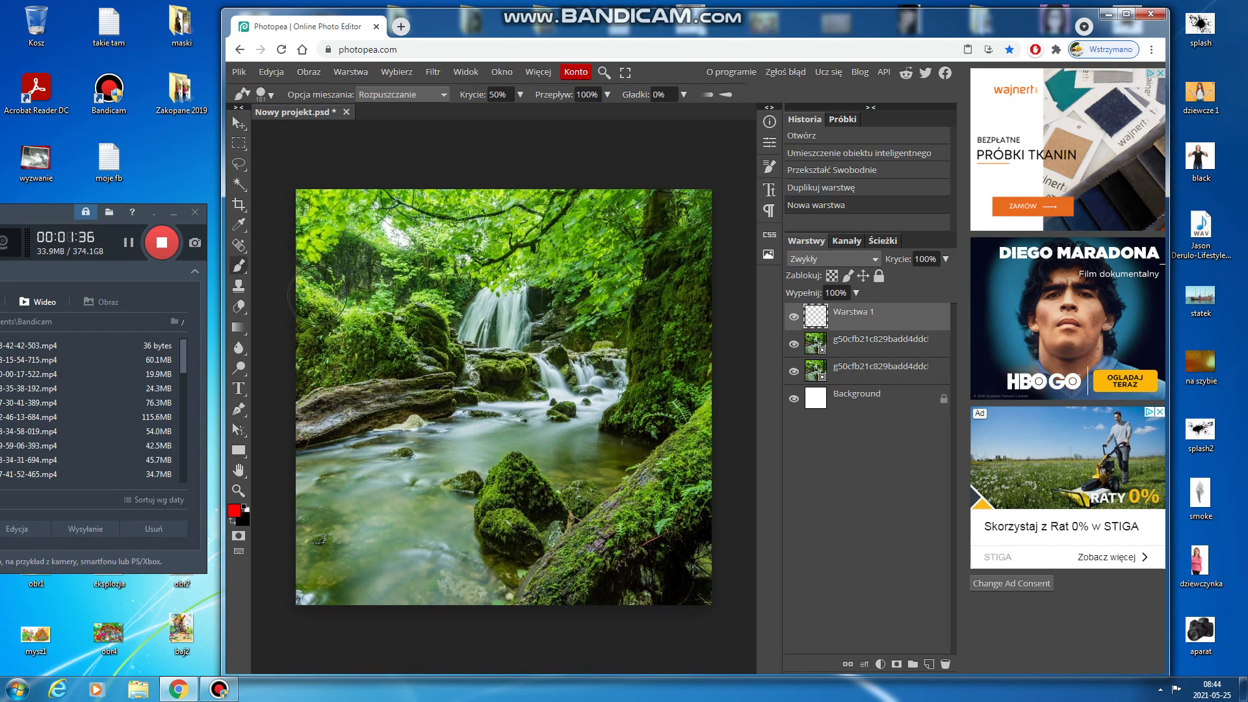
pyautogui.click(234, 517)
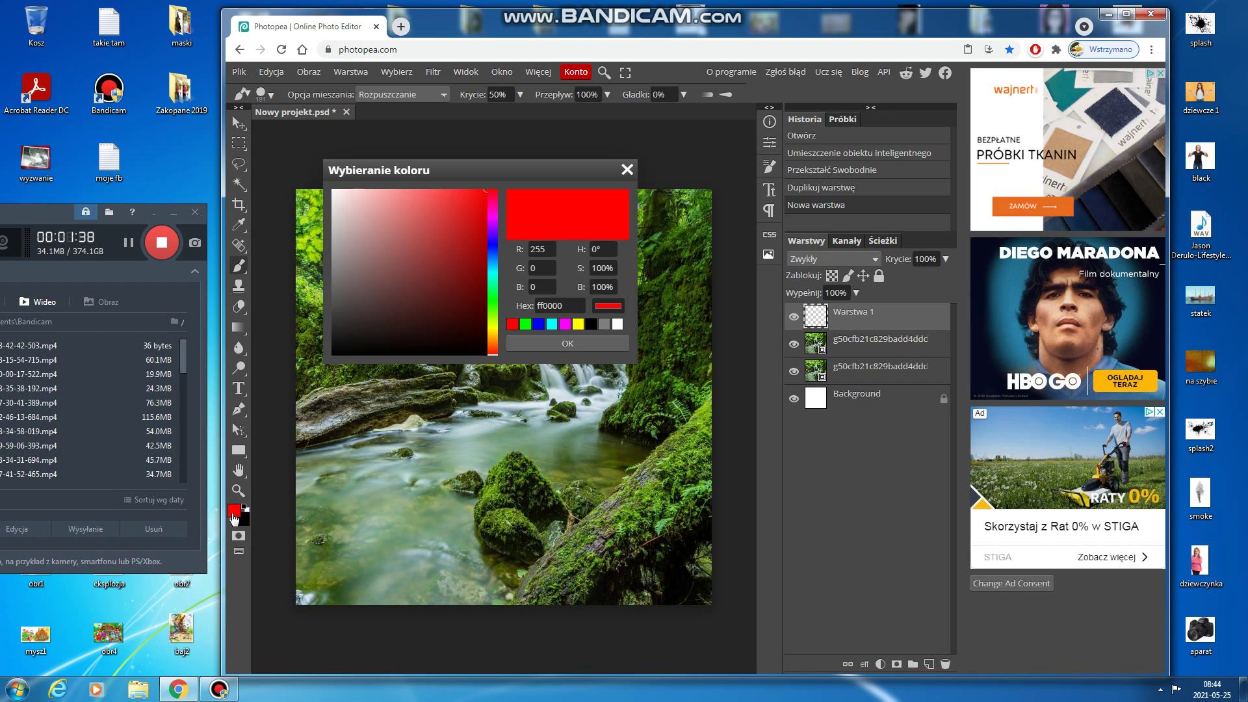
pyautogui.click(618, 328)
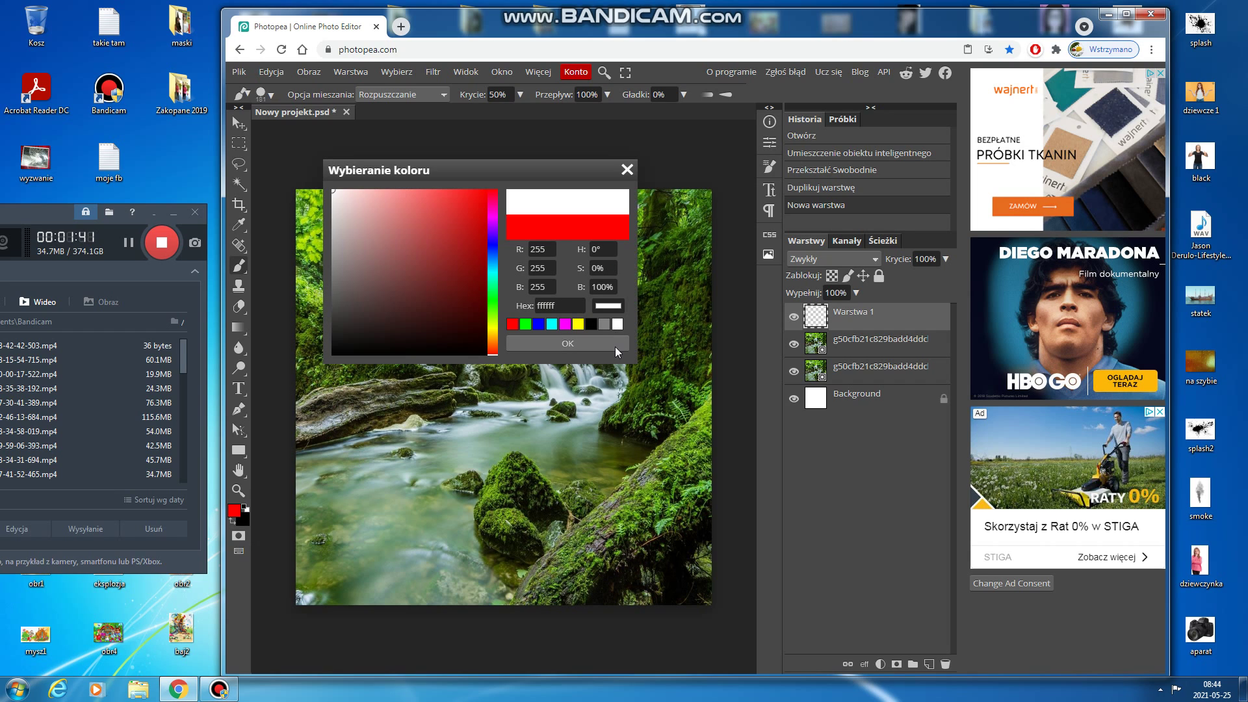
pyautogui.click(615, 346)
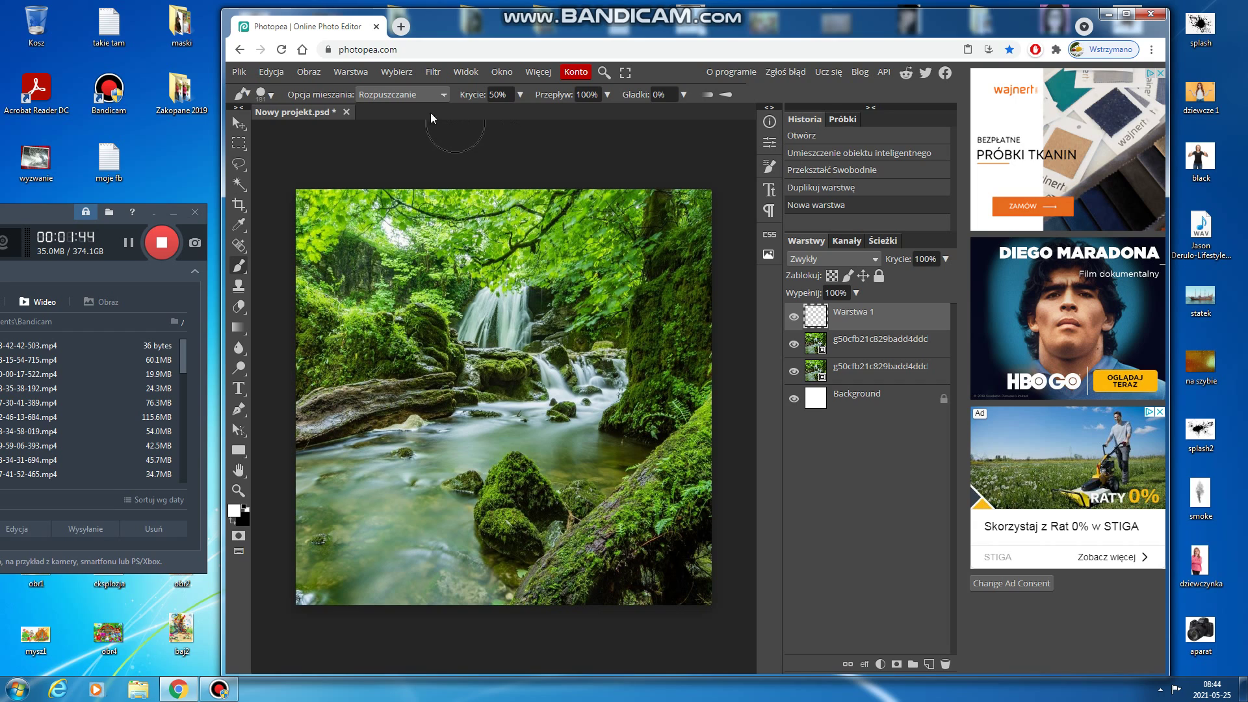
pyautogui.click(445, 98)
pyautogui.click(446, 97)
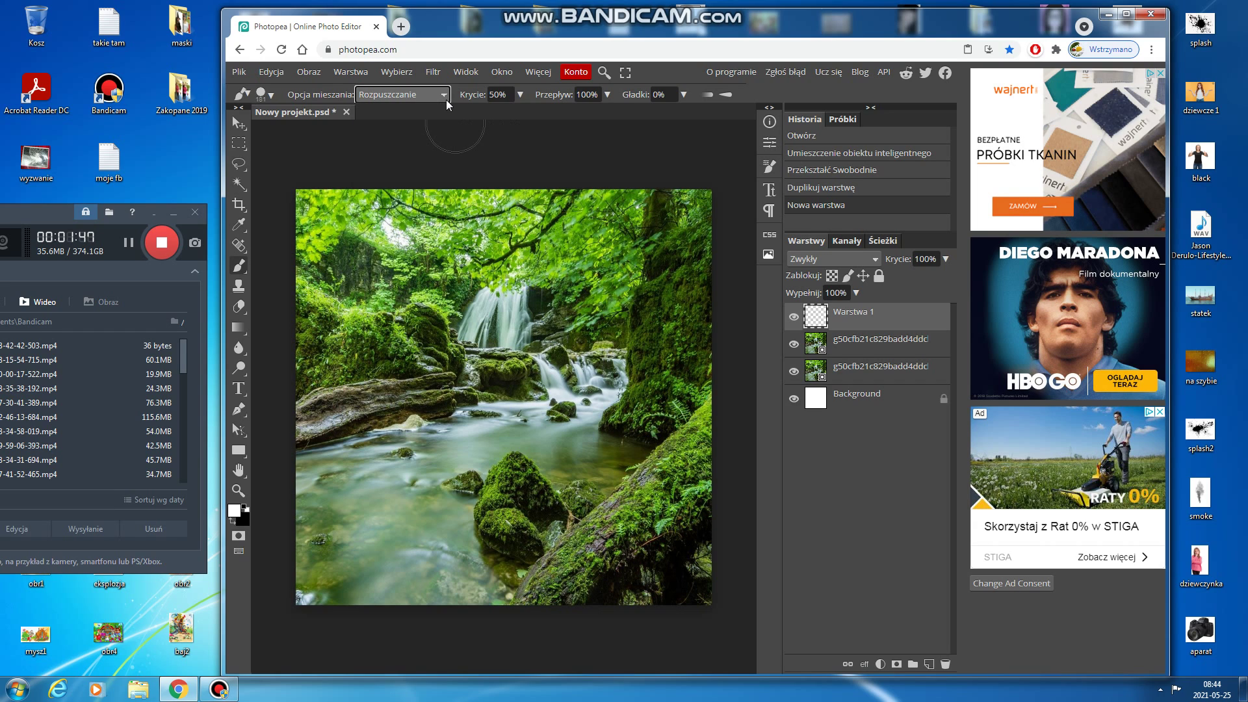
pyautogui.click(519, 100)
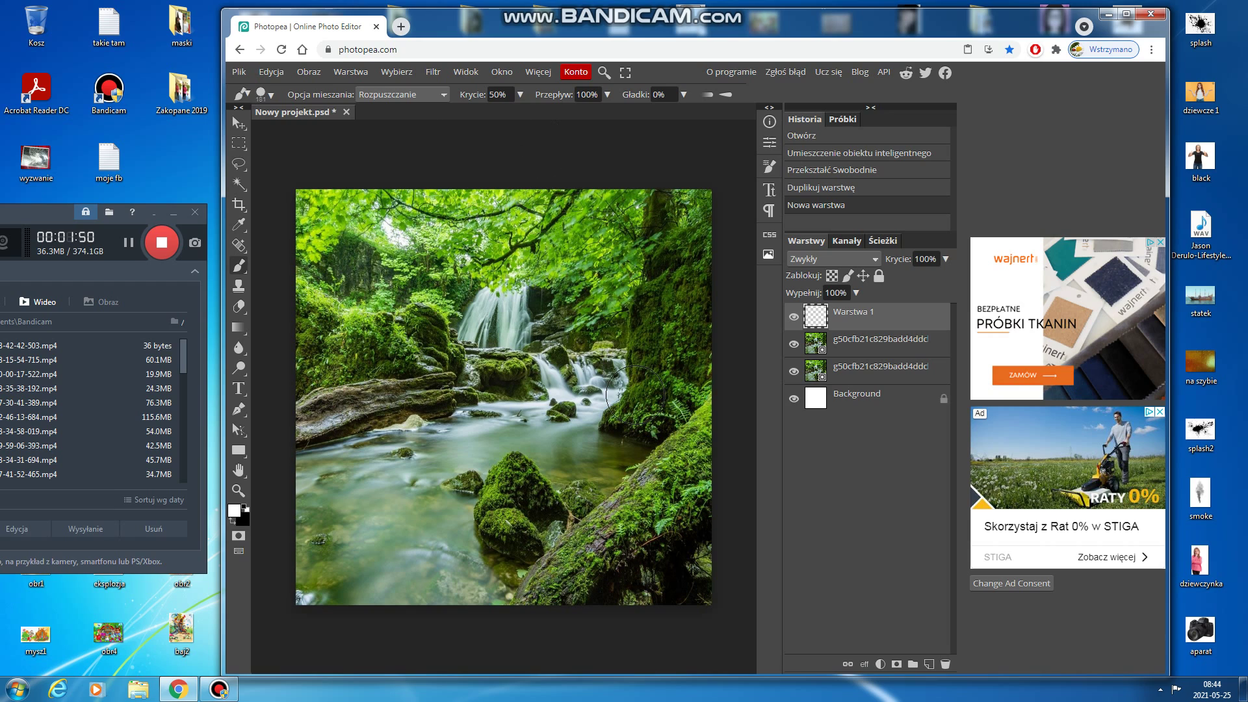
# Paint white speckles on the new layer over the water, rocks, mossy log and the area around the waterfall
pyautogui.moveTo(693, 422)
pyautogui.mouseDown()
pyautogui.moveTo(679, 487)
pyautogui.moveTo(705, 503)
pyautogui.moveTo(697, 601)
pyautogui.moveTo(616, 582)
pyautogui.moveTo(587, 601)
pyautogui.moveTo(476, 584)
pyautogui.moveTo(433, 595)
pyautogui.moveTo(366, 585)
pyautogui.moveTo(278, 623)
pyautogui.moveTo(338, 643)
pyautogui.moveTo(309, 570)
pyautogui.moveTo(390, 596)
pyautogui.moveTo(374, 547)
pyautogui.moveTo(454, 580)
pyautogui.moveTo(480, 558)
pyautogui.moveTo(492, 597)
pyautogui.moveTo(500, 577)
pyautogui.moveTo(625, 584)
pyautogui.moveTo(599, 569)
pyautogui.moveTo(705, 534)
pyautogui.moveTo(543, 550)
pyautogui.moveTo(456, 528)
pyautogui.moveTo(302, 522)
pyautogui.mouseUp()
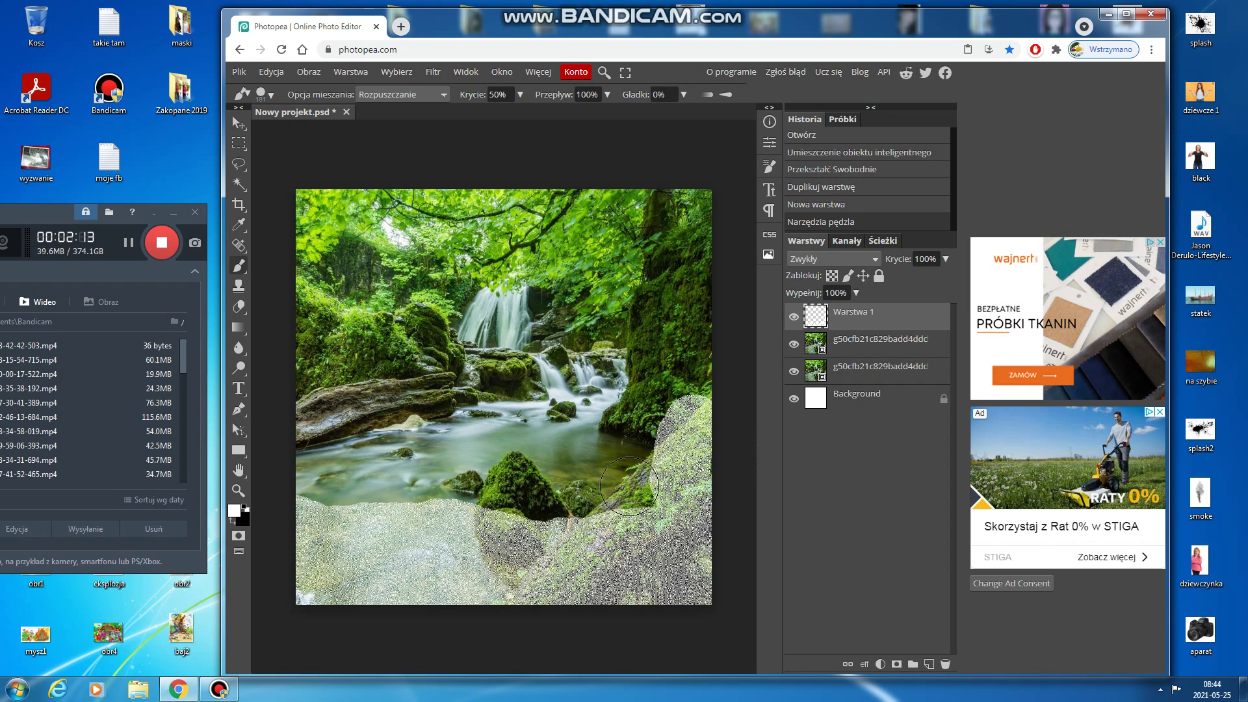
pyautogui.moveTo(644, 506)
pyautogui.mouseDown()
pyautogui.moveTo(505, 510)
pyautogui.moveTo(272, 483)
pyautogui.moveTo(380, 436)
pyautogui.moveTo(320, 408)
pyautogui.moveTo(524, 401)
pyautogui.moveTo(521, 413)
pyautogui.moveTo(632, 415)
pyautogui.moveTo(503, 425)
pyautogui.moveTo(532, 433)
pyautogui.moveTo(663, 417)
pyautogui.moveTo(634, 429)
pyautogui.moveTo(645, 443)
pyautogui.moveTo(481, 450)
pyautogui.moveTo(376, 435)
pyautogui.moveTo(488, 465)
pyautogui.moveTo(584, 465)
pyautogui.moveTo(557, 457)
pyautogui.mouseUp()
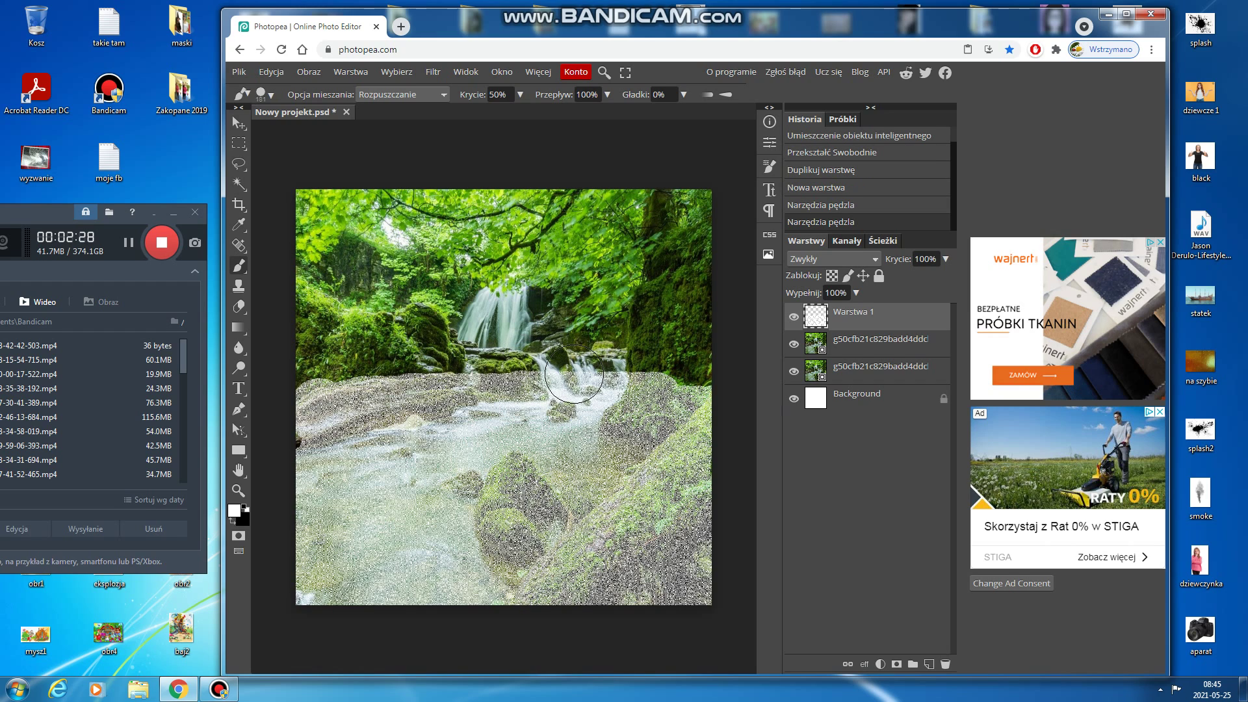
pyautogui.moveTo(602, 373)
pyautogui.mouseDown()
pyautogui.moveTo(555, 361)
pyautogui.moveTo(526, 317)
pyautogui.moveTo(437, 311)
pyautogui.moveTo(474, 346)
pyautogui.moveTo(524, 362)
pyautogui.moveTo(399, 391)
pyautogui.moveTo(293, 387)
pyautogui.mouseUp()
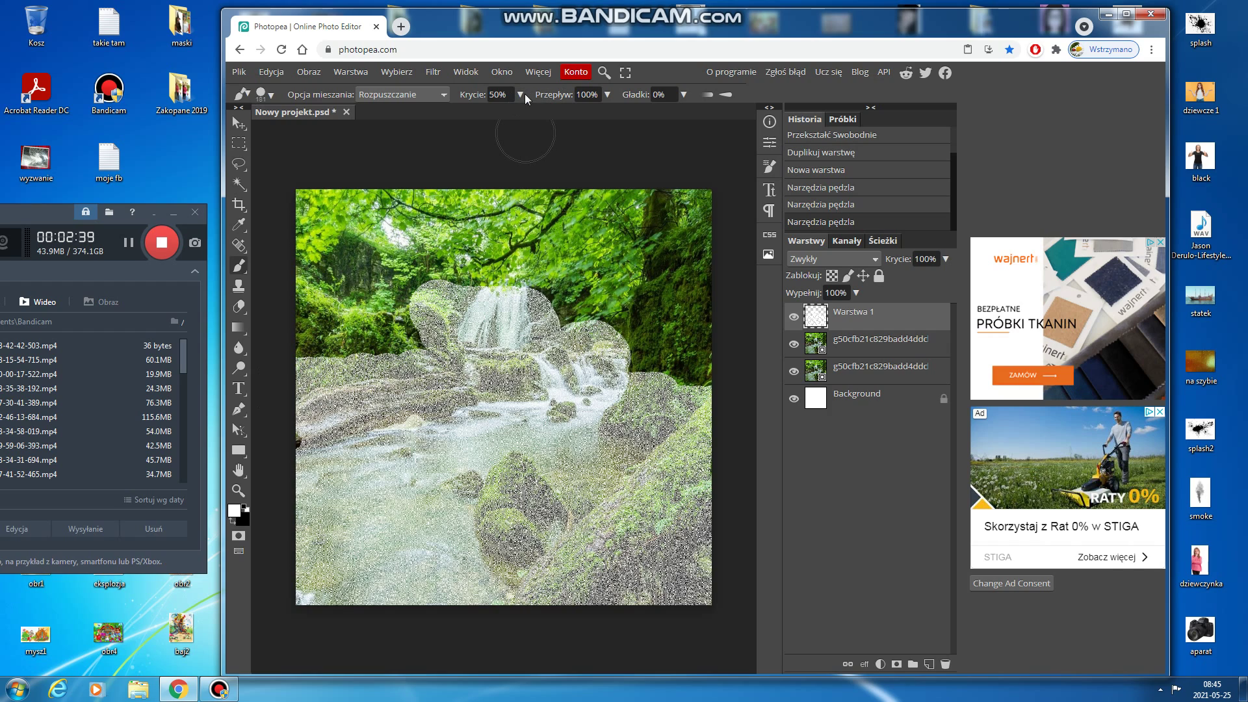
# Set the brush to 25% opacity, 74 px size and 56% hardness
pyautogui.click(520, 95)
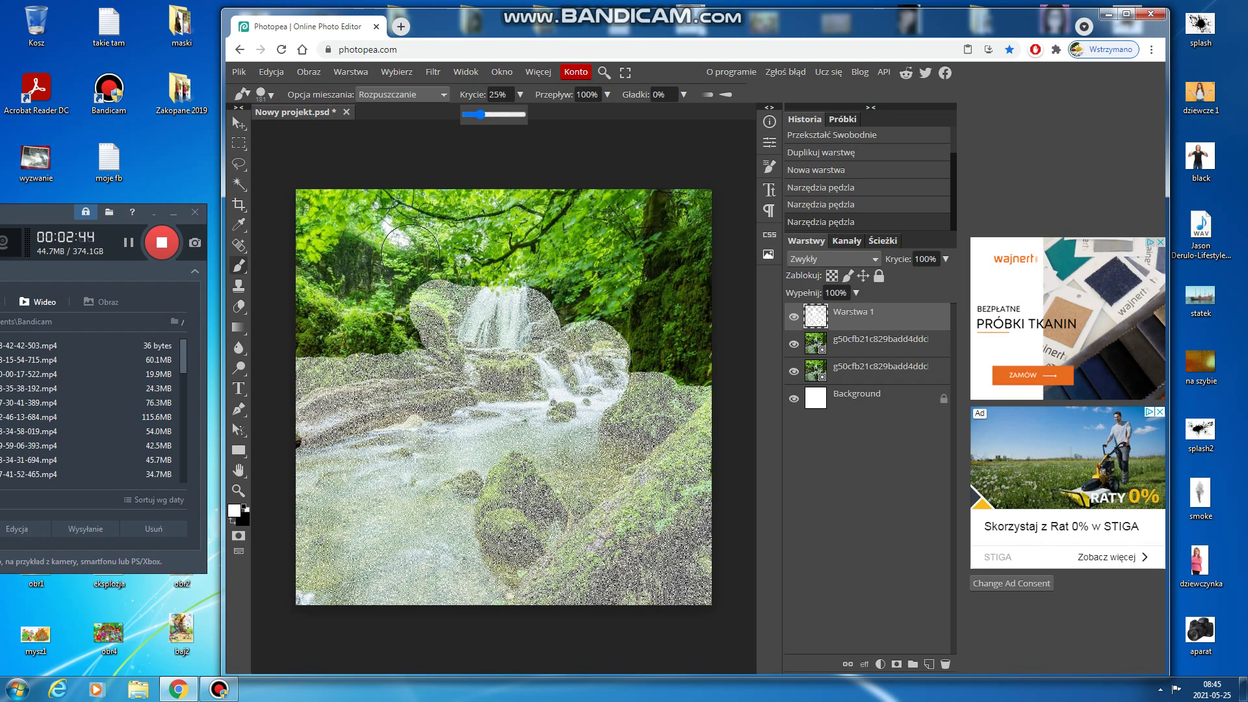
pyautogui.rightClick(420, 289)
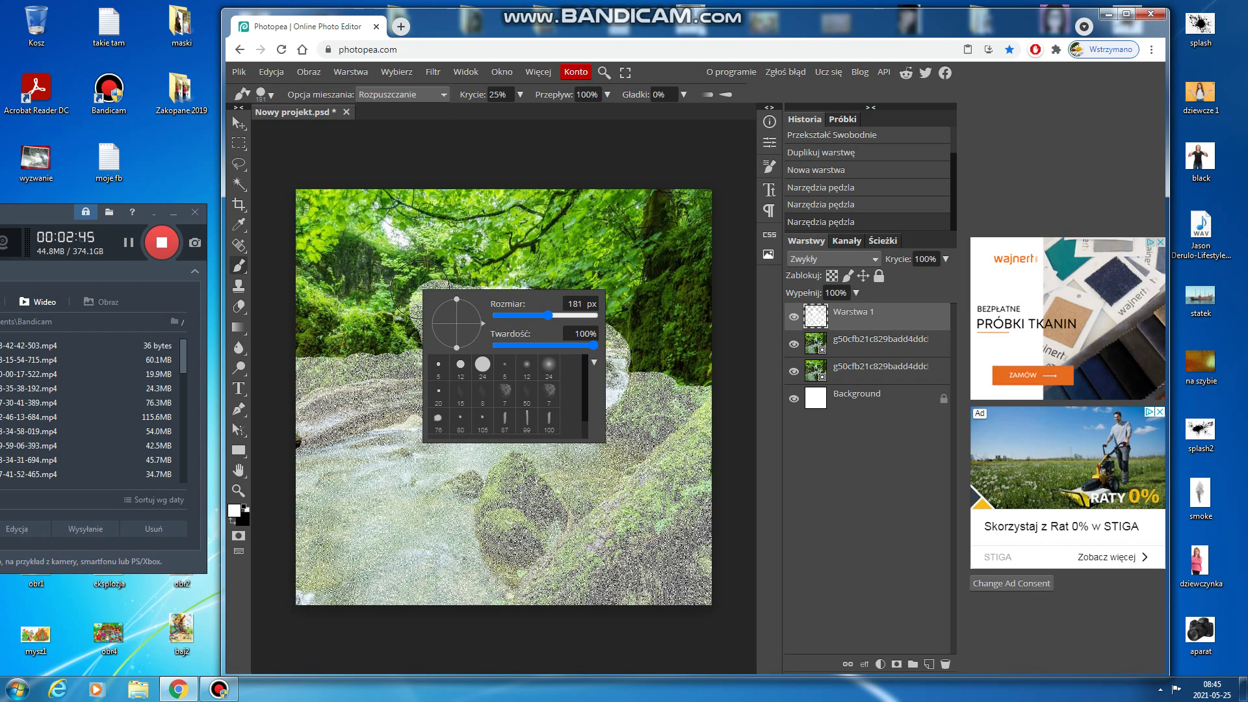
pyautogui.rightClick(534, 319)
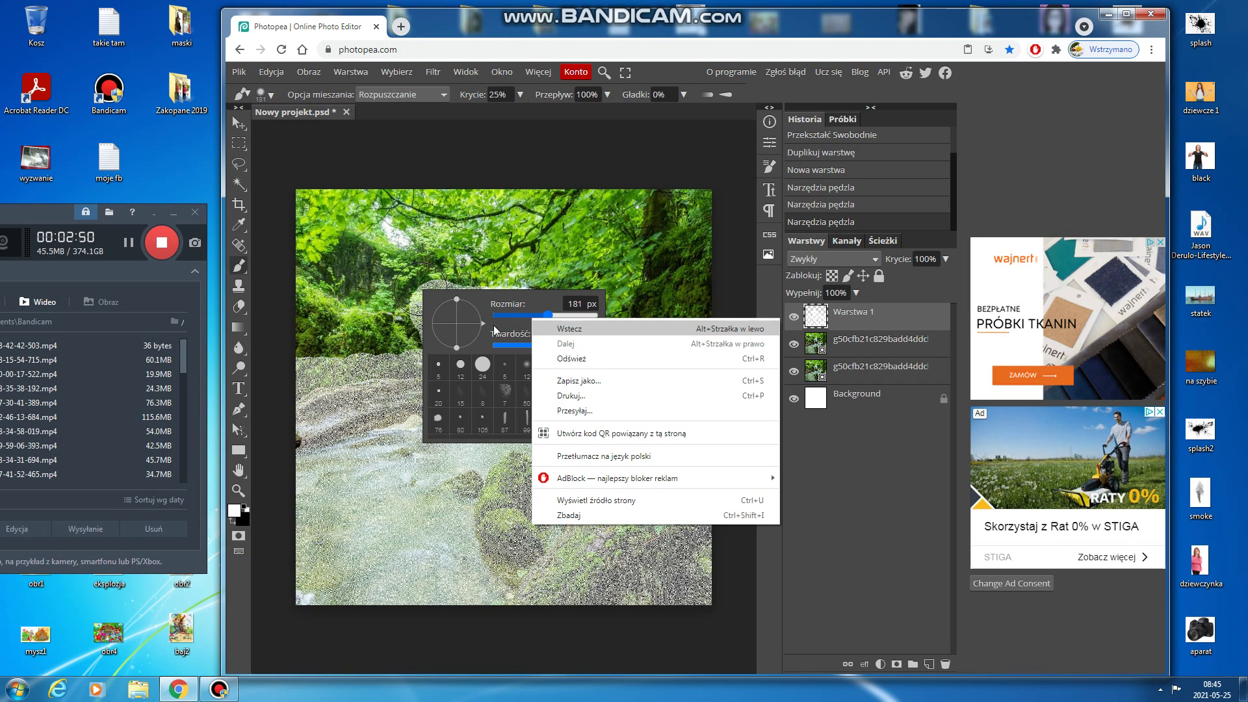
pyautogui.click(551, 317)
pyautogui.moveTo(540, 314)
pyautogui.mouseDown()
pyautogui.moveTo(528, 314)
pyautogui.moveTo(548, 320)
pyautogui.mouseUp()
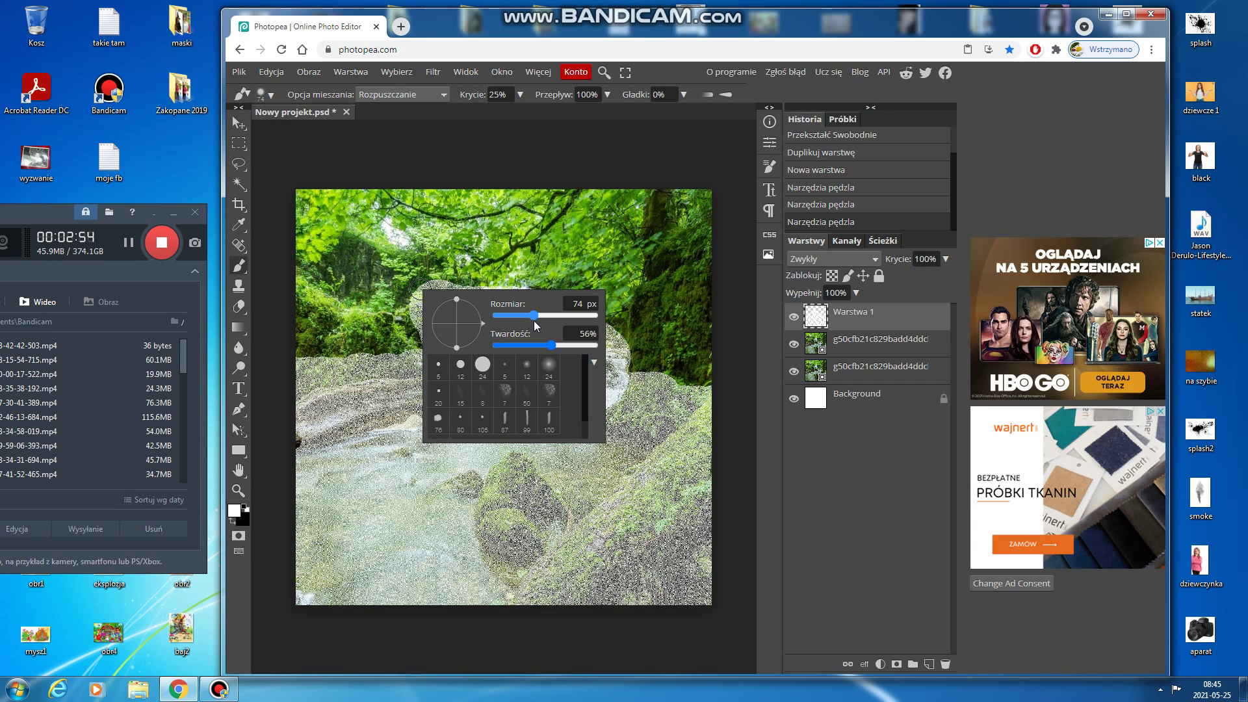
pyautogui.click(533, 319)
pyautogui.click(416, 335)
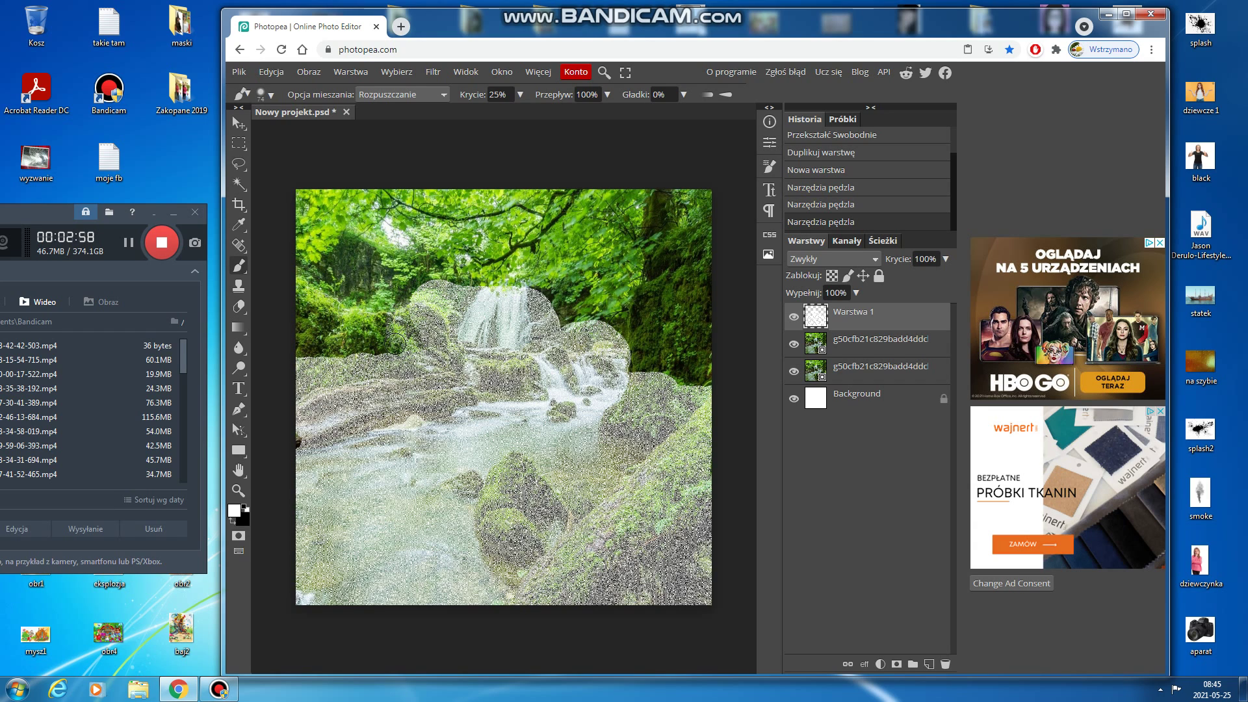
# Paint lighter white speckles over the bushes and trees on both sides of the waterfall and just above it
pyautogui.moveTo(395, 339)
pyautogui.mouseDown()
pyautogui.moveTo(367, 347)
pyautogui.moveTo(408, 300)
pyautogui.moveTo(358, 351)
pyautogui.moveTo(332, 344)
pyautogui.moveTo(366, 331)
pyautogui.moveTo(404, 276)
pyautogui.moveTo(400, 287)
pyautogui.moveTo(696, 297)
pyautogui.moveTo(585, 318)
pyautogui.moveTo(663, 345)
pyautogui.moveTo(608, 361)
pyautogui.moveTo(699, 355)
pyautogui.moveTo(683, 354)
pyautogui.moveTo(705, 268)
pyautogui.moveTo(679, 278)
pyautogui.moveTo(666, 305)
pyautogui.moveTo(663, 253)
pyautogui.moveTo(716, 234)
pyautogui.moveTo(705, 241)
pyautogui.mouseUp()
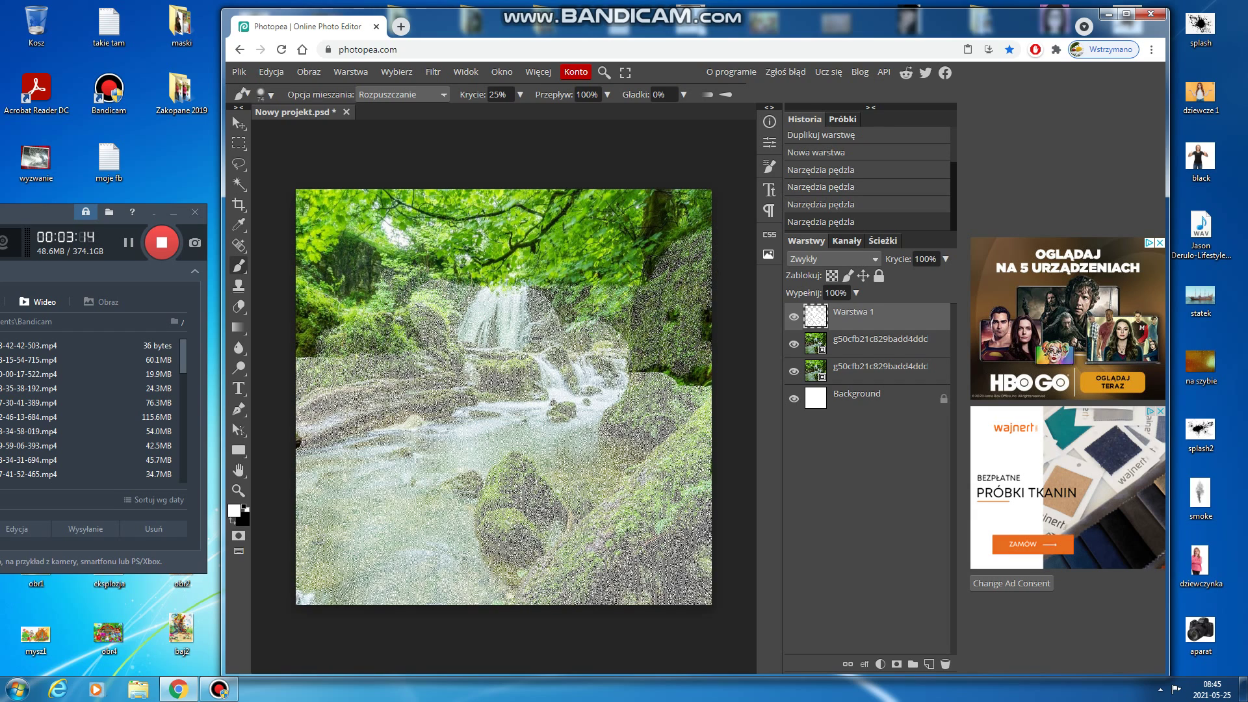
pyautogui.moveTo(588, 287)
pyautogui.mouseDown()
pyautogui.moveTo(577, 250)
pyautogui.moveTo(565, 292)
pyautogui.moveTo(560, 268)
pyautogui.moveTo(501, 286)
pyautogui.mouseUp()
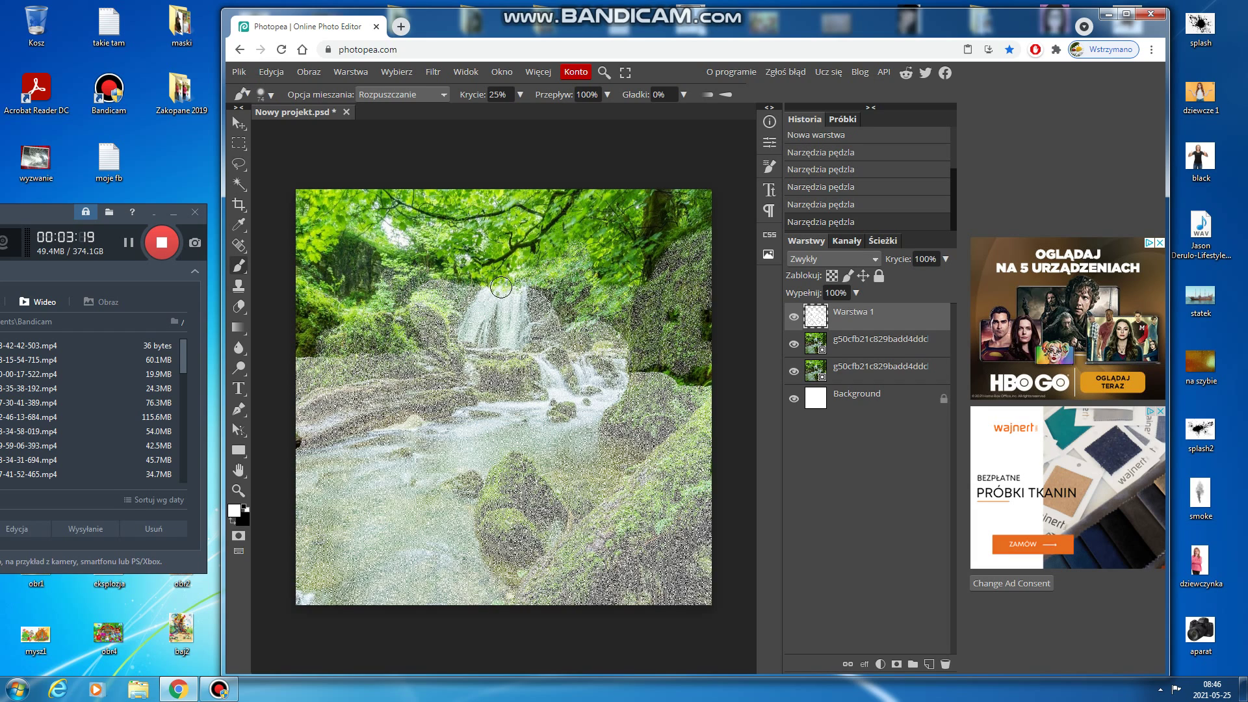
pyautogui.moveTo(366, 285)
pyautogui.mouseDown()
pyautogui.moveTo(368, 241)
pyautogui.moveTo(353, 238)
pyautogui.moveTo(374, 287)
pyautogui.moveTo(352, 301)
pyautogui.mouseUp()
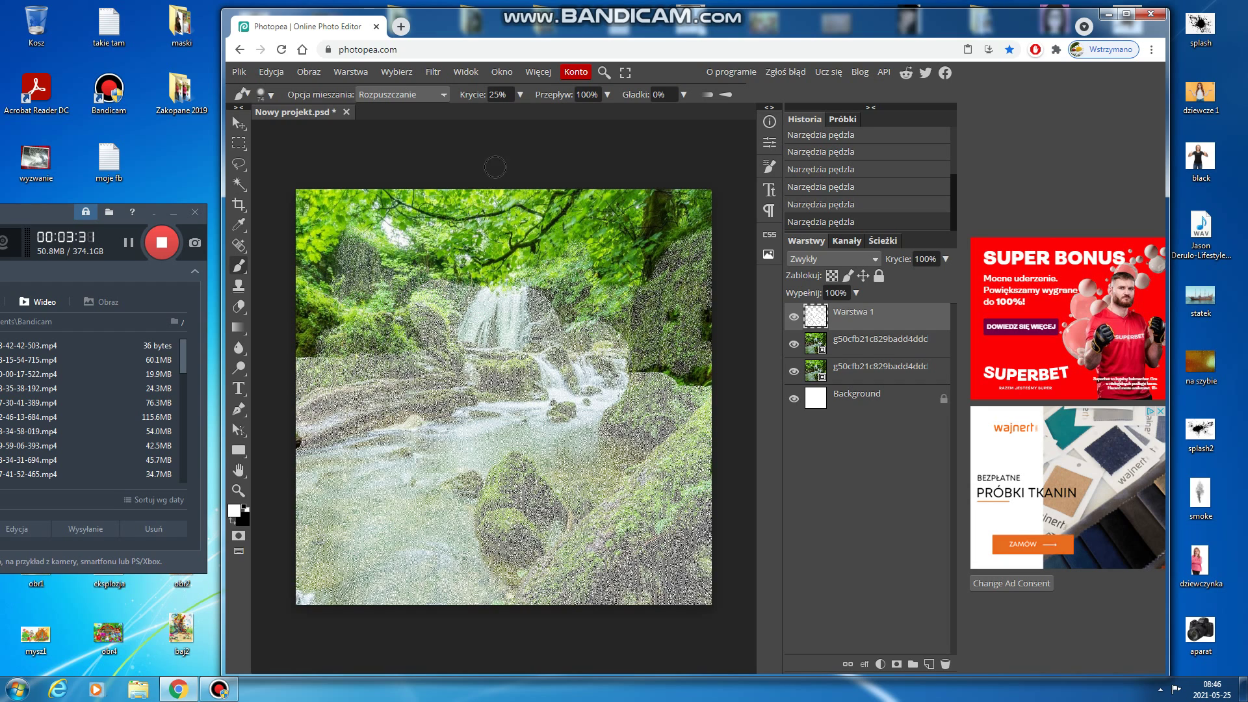
# Apply a Gaussian blur with a 7.2 px radius to the painted speckle layer
pyautogui.click(440, 71)
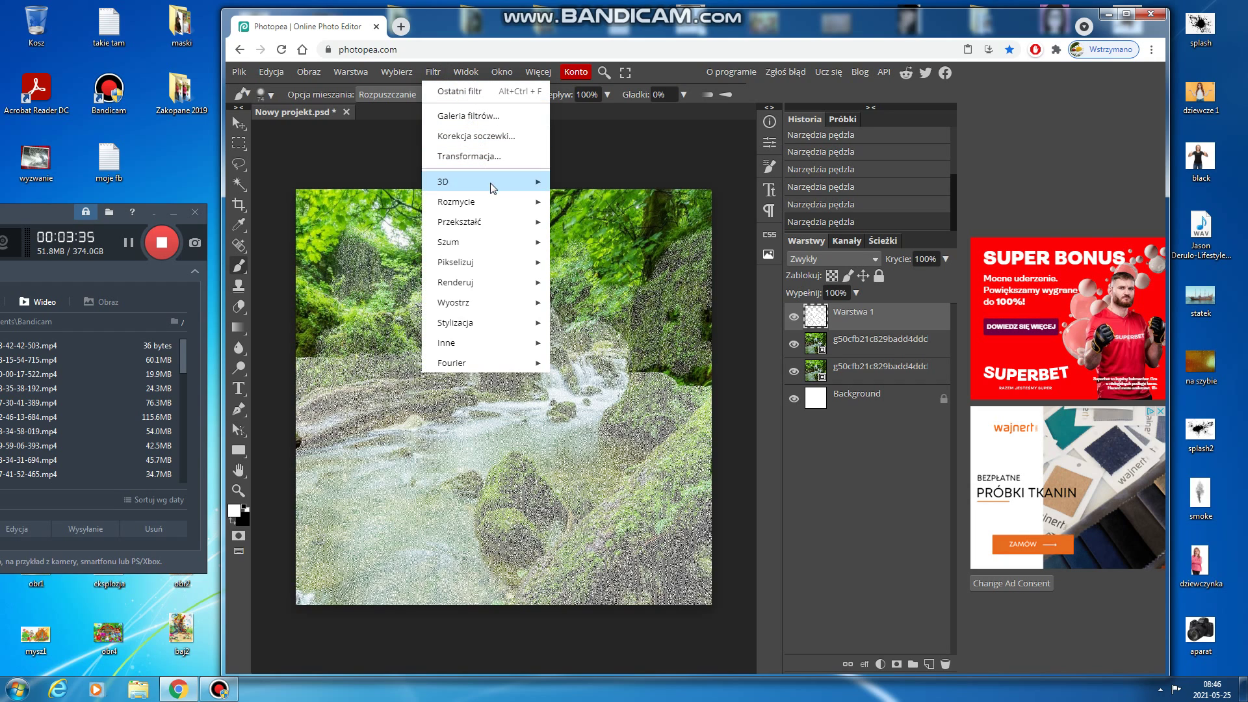
pyautogui.moveTo(493, 197)
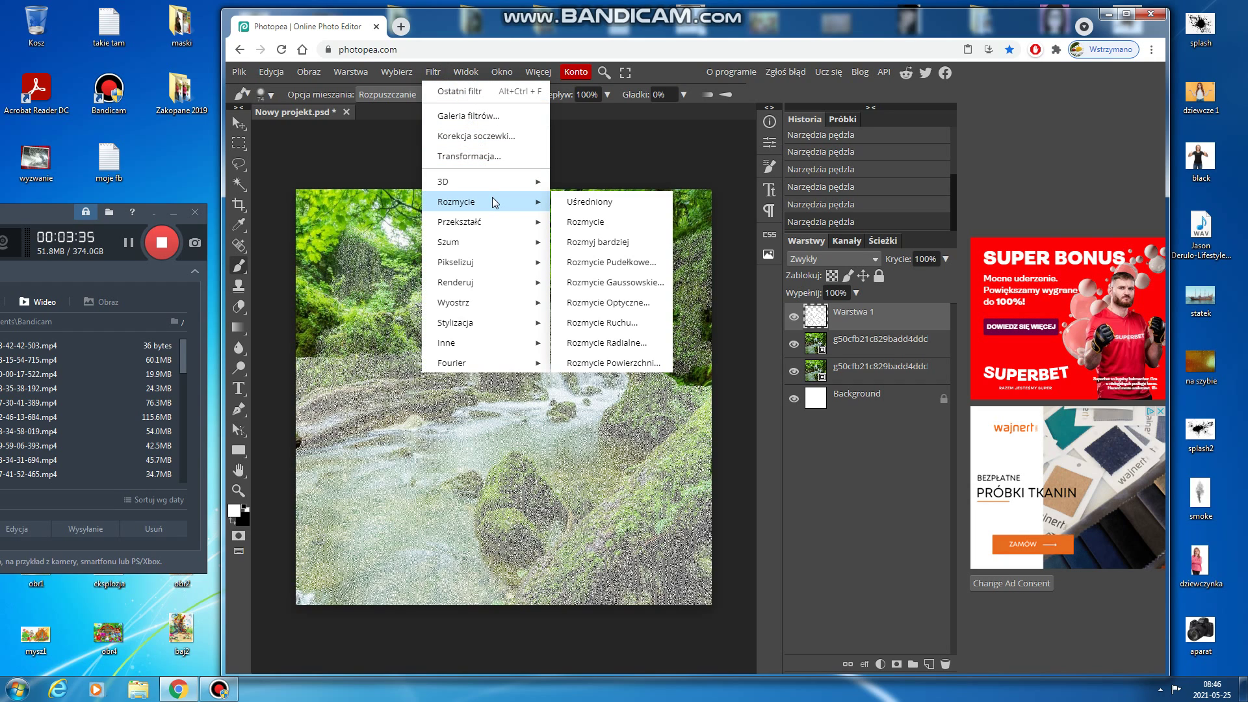
pyautogui.click(629, 284)
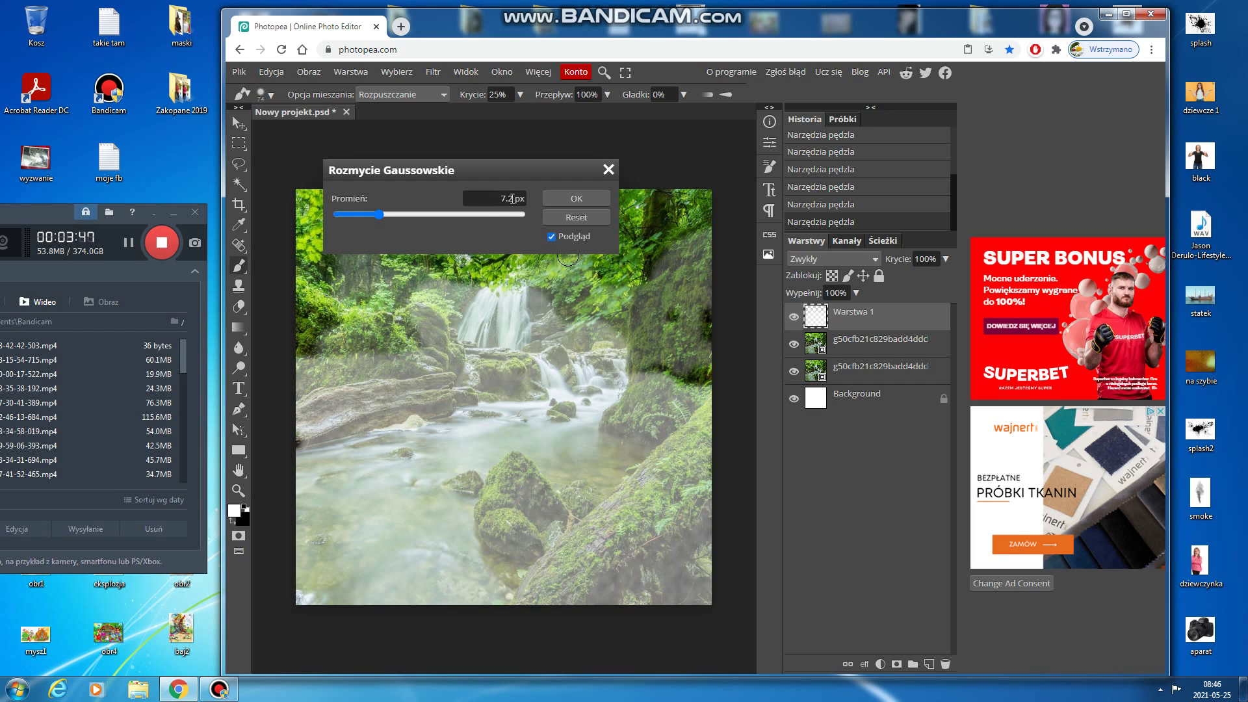
pyautogui.click(563, 199)
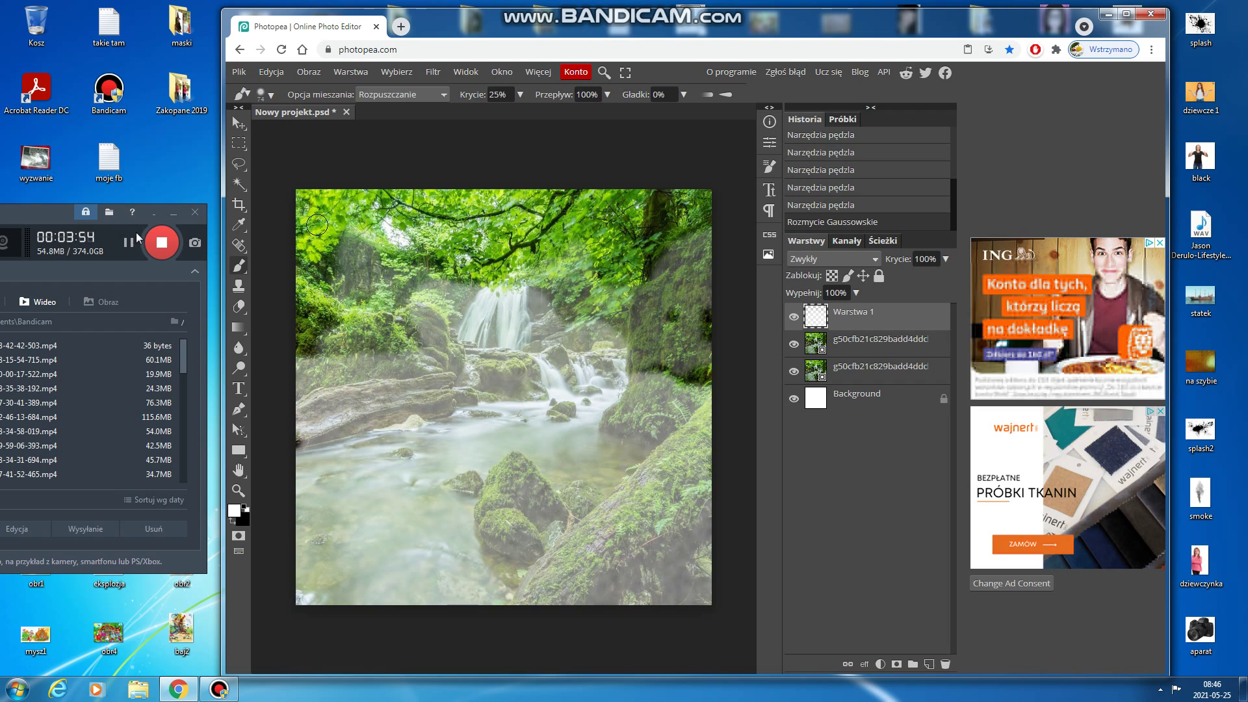
# Toggle the blurred layer's visibility to compare the photo with and without the fog, leaving the layer shown
pyautogui.click(794, 317)
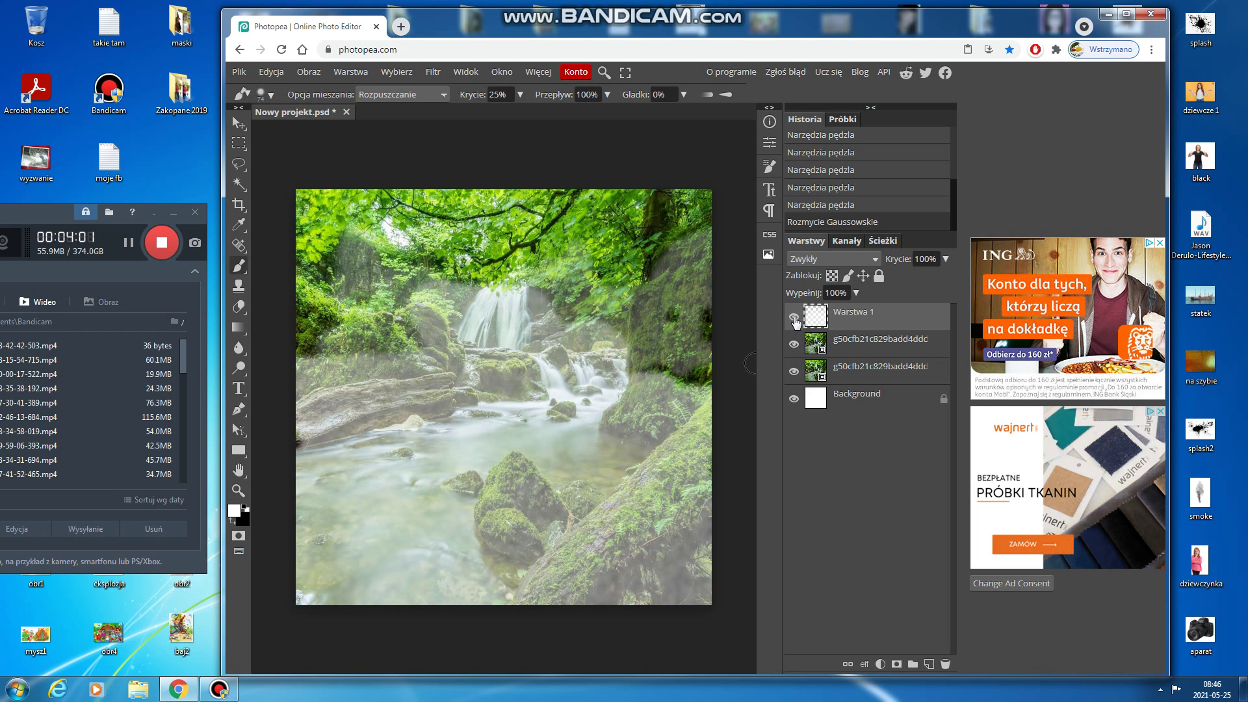
pyautogui.click(794, 317)
pyautogui.click(794, 317)
pyautogui.click(794, 319)
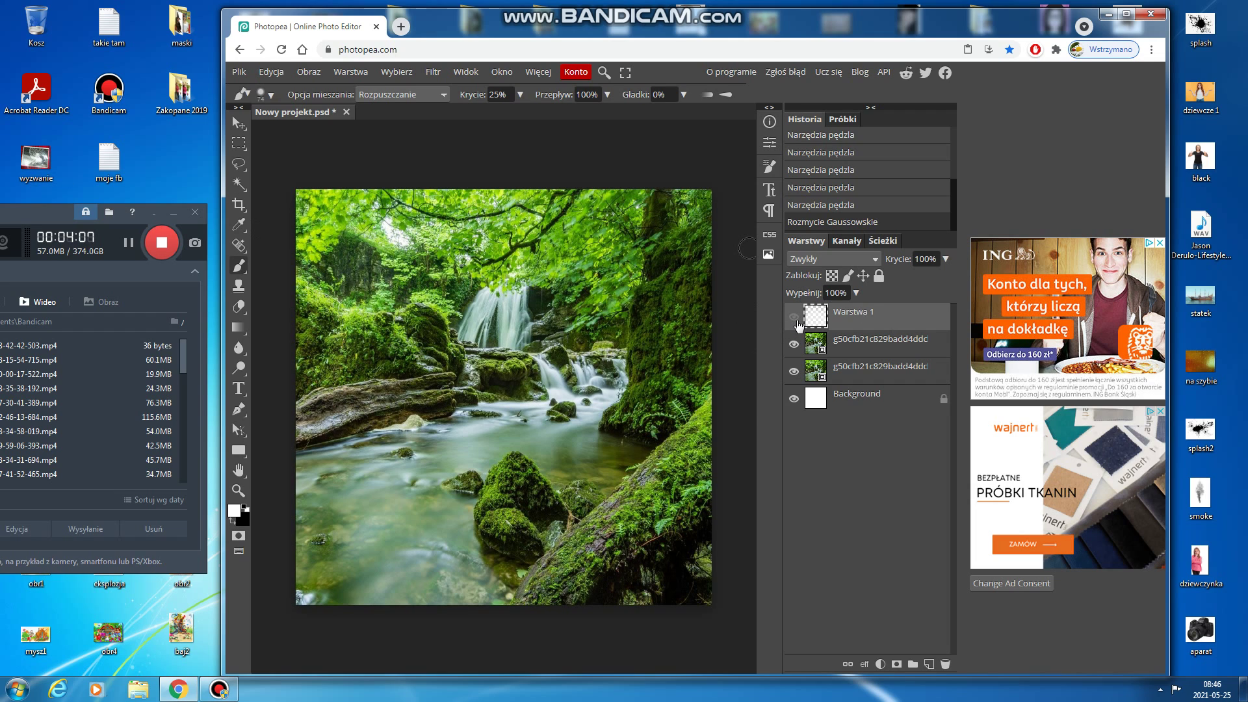
pyautogui.click(794, 318)
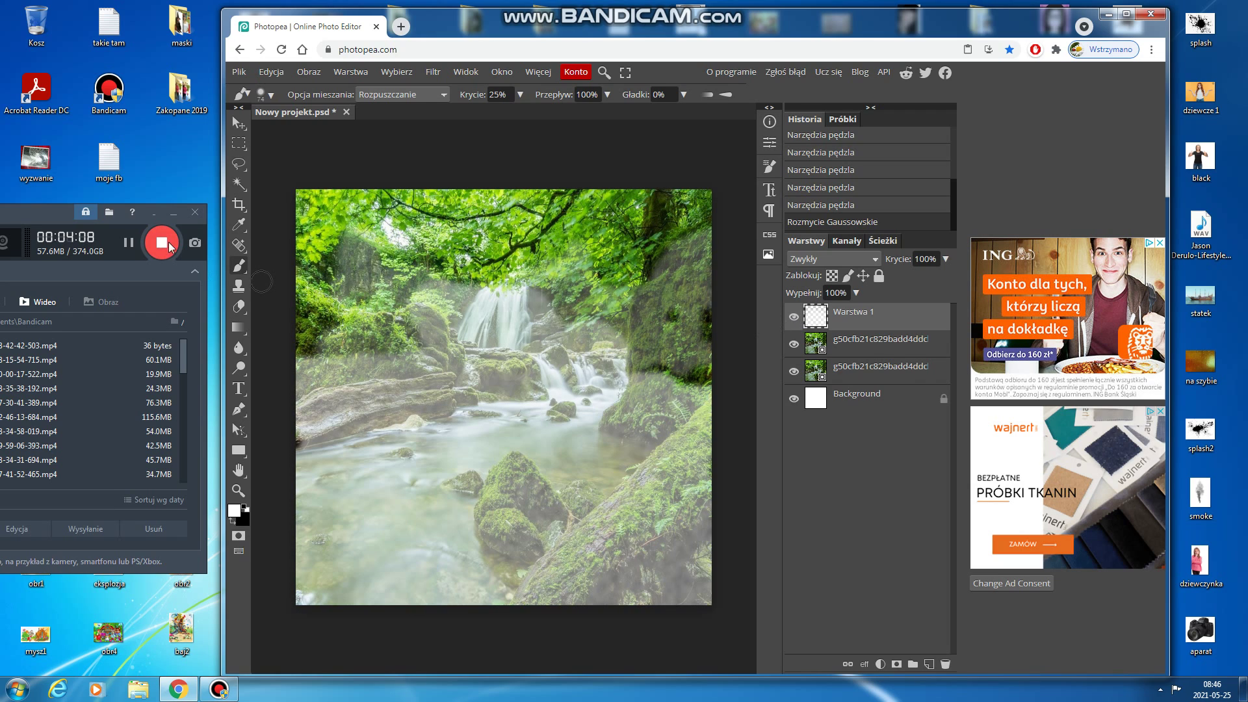